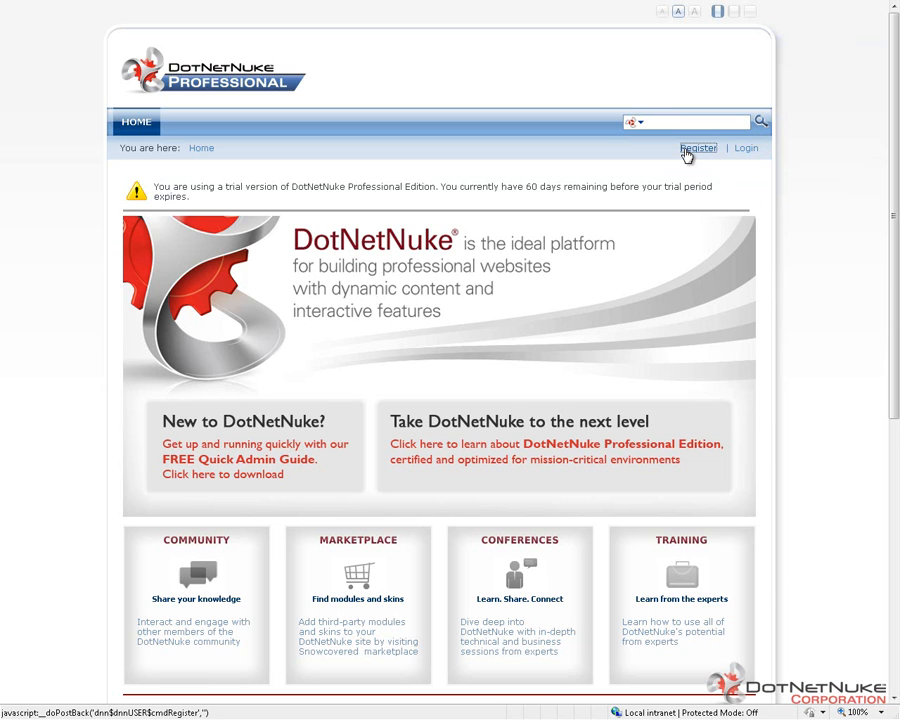
Open the site's registration form and enter the user name TestUser plus the first, last and display names.
left_click(687, 150)
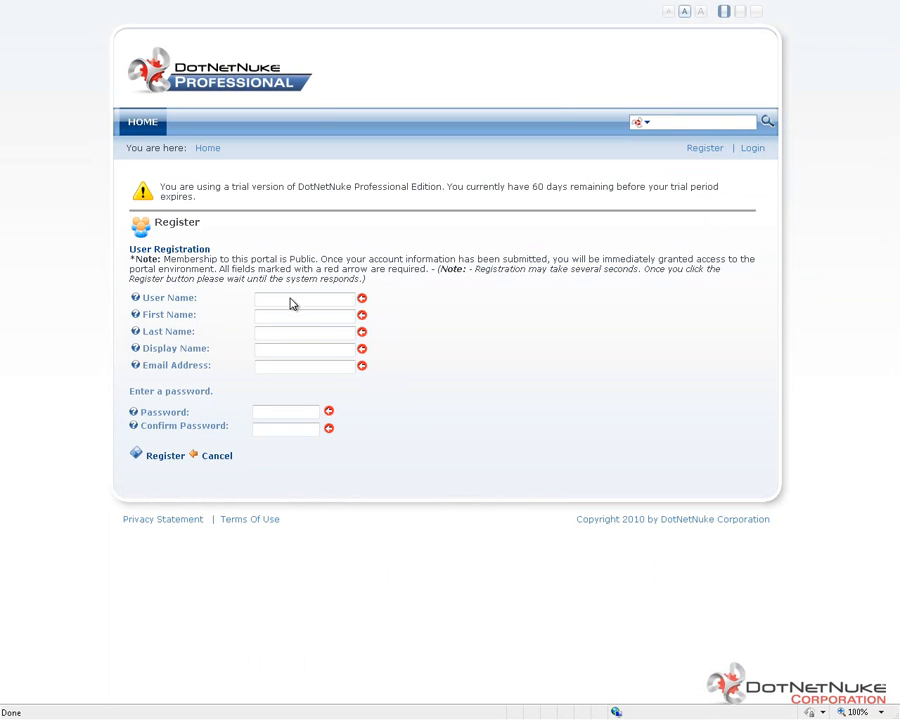
left_click(292, 297)
type("TestUser")
key("Tab")
type("Test")
key("Tab")
type("U")
key("Tab")
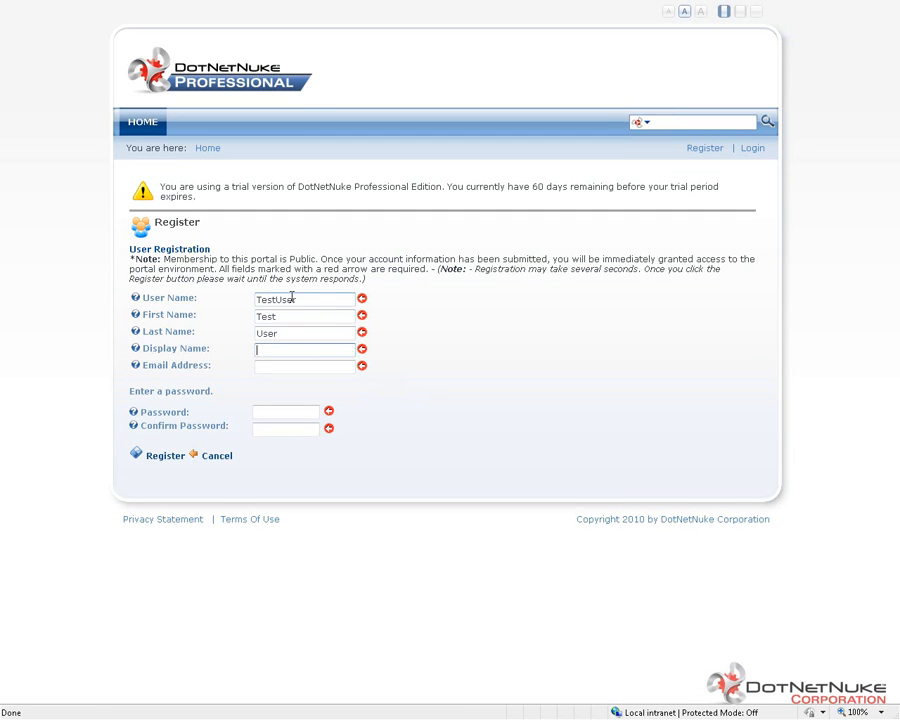
type("Test User")
key("Tab")
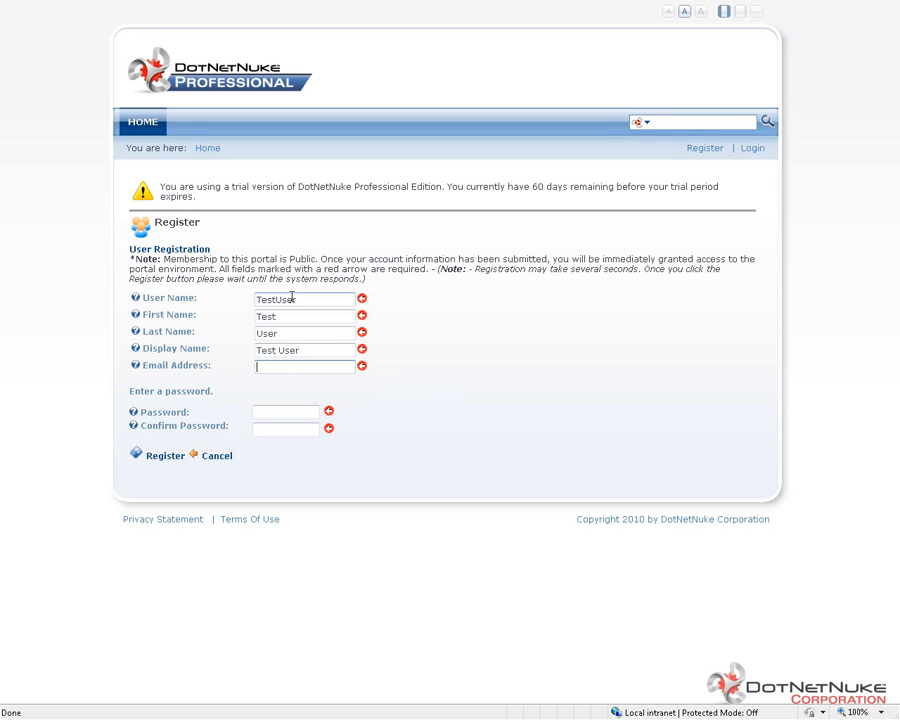
Fill in the email address, enter and confirm the account password, and submit the registration.
type("test@change.me")
key("Tab")
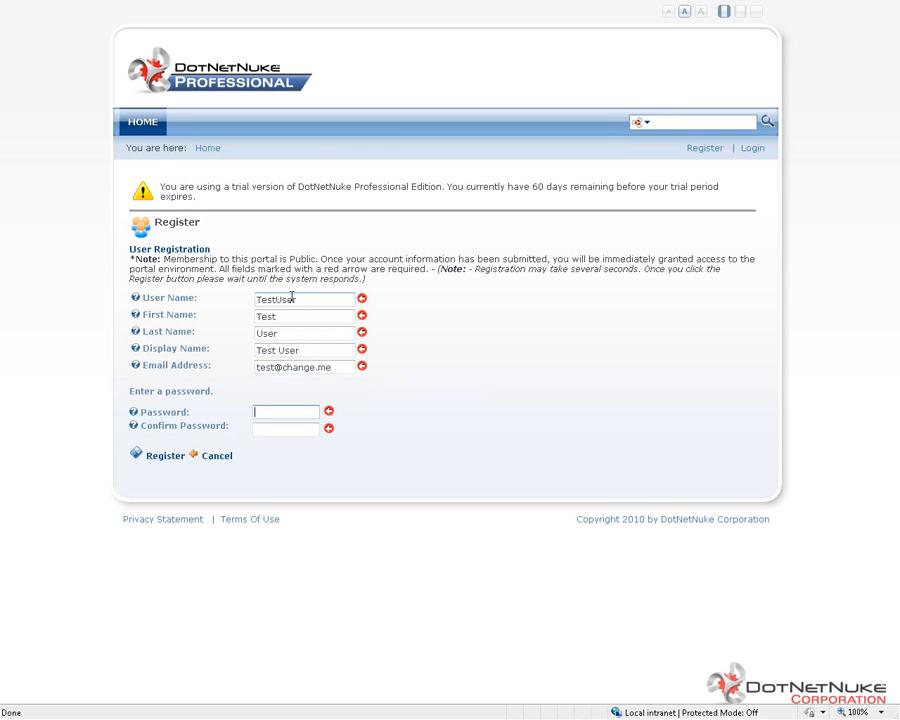
type("•••••••••••••")
key("Tab")
type("•••••••••••")
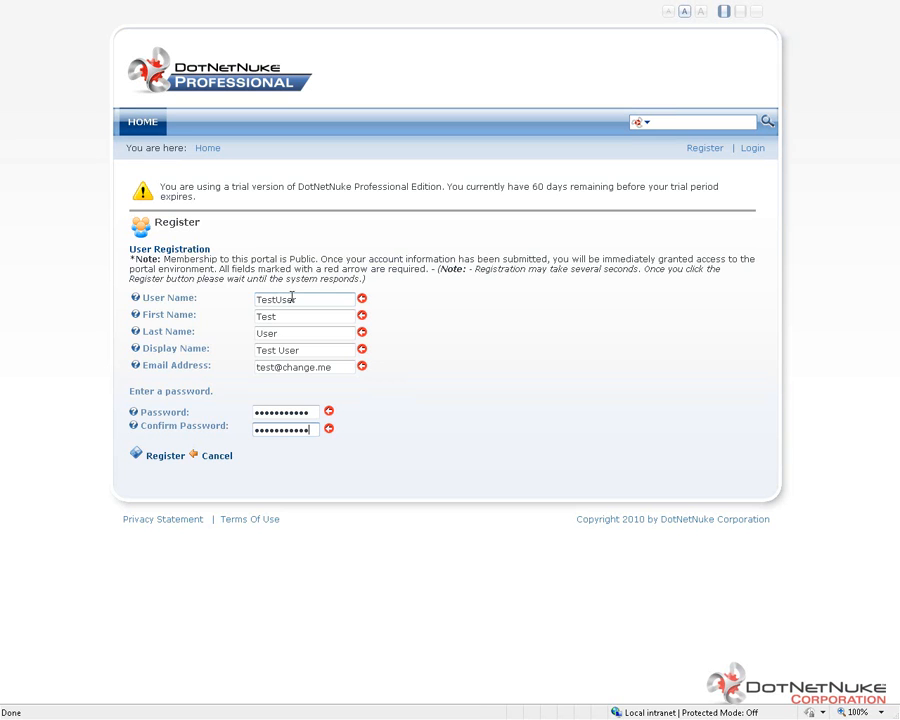
left_click(171, 458)
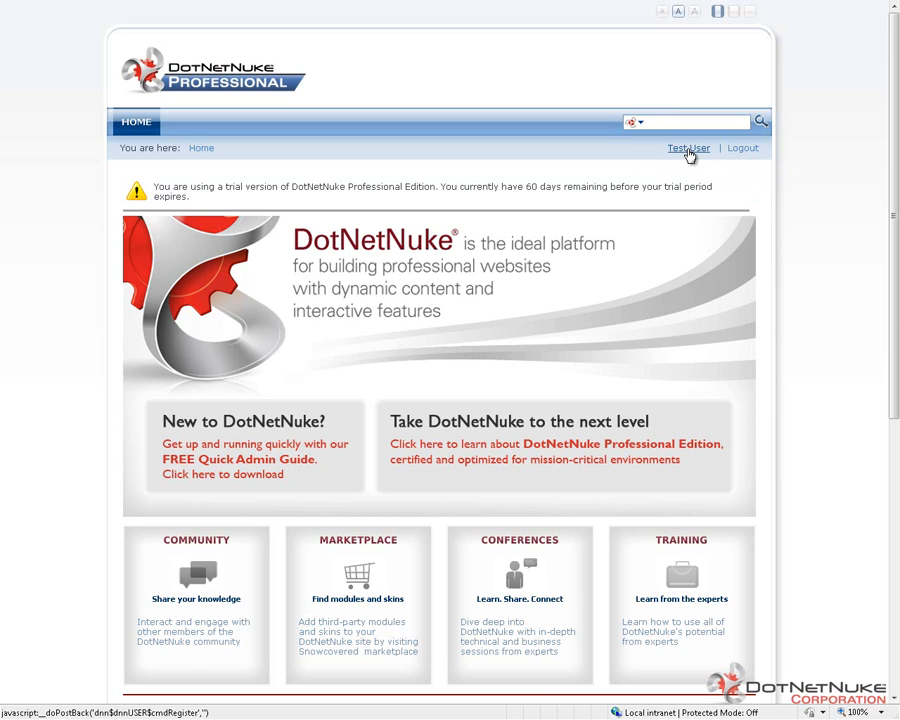
Open the signed-in user's profile for editing, review its fields and visibility options, and update it.
left_click(689, 152)
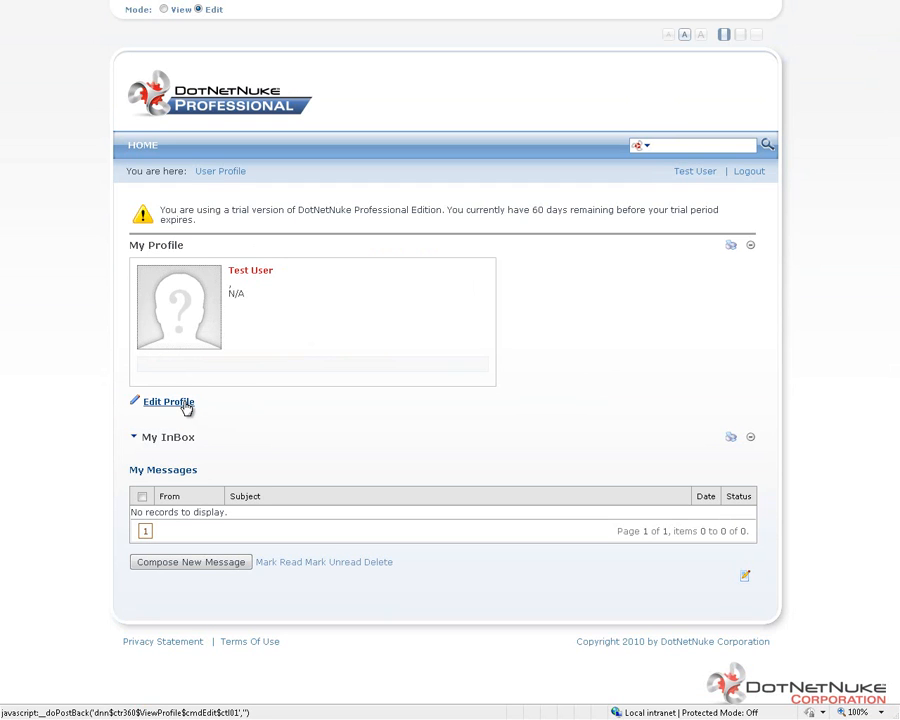
left_click(186, 403)
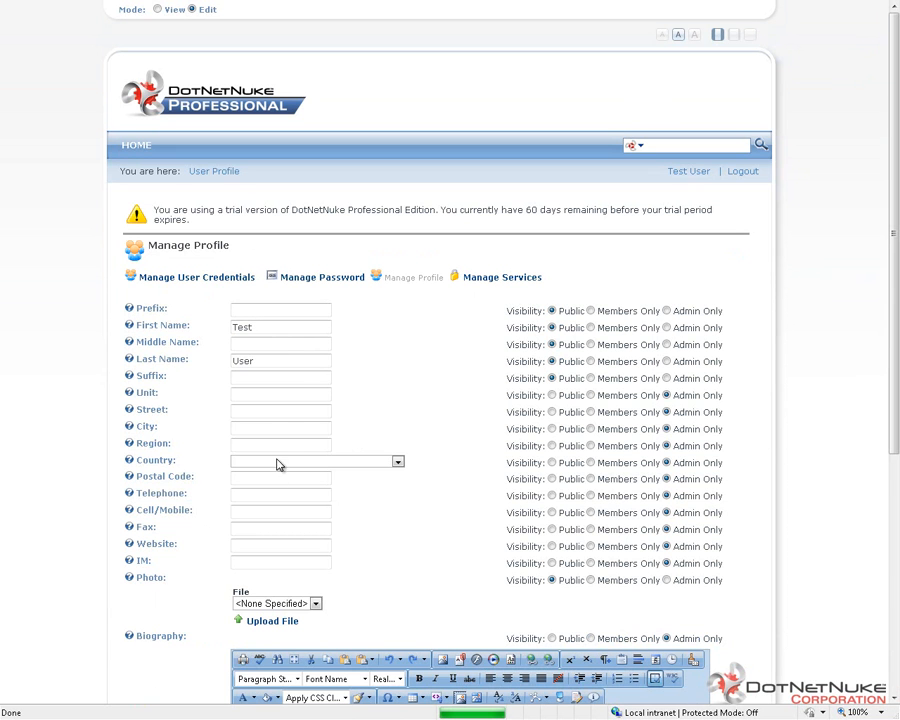
scroll(374, 382, "down", 2)
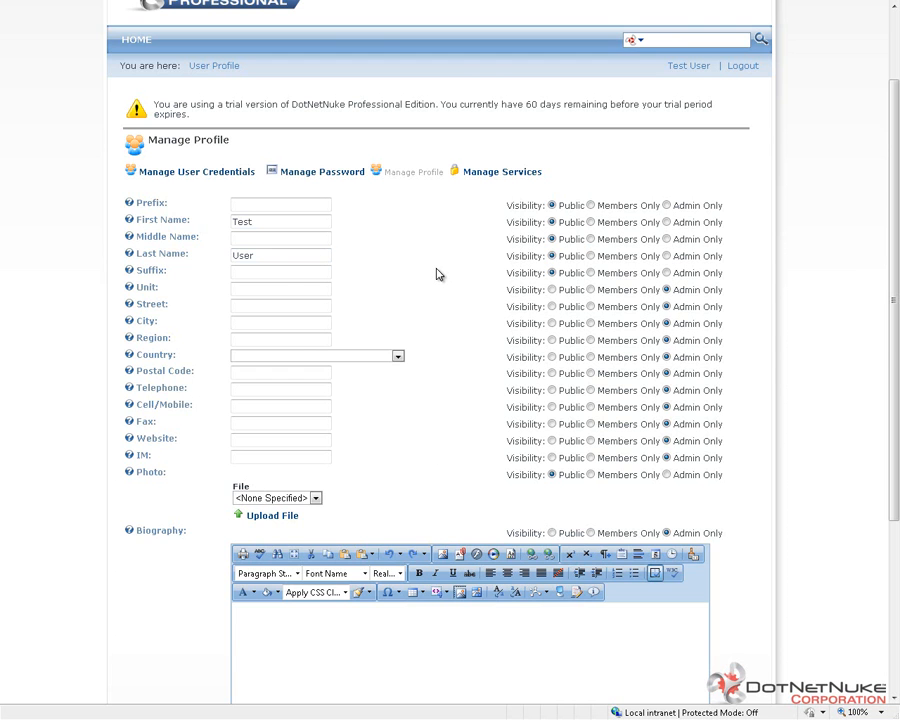
scroll(436, 272, "down", 5)
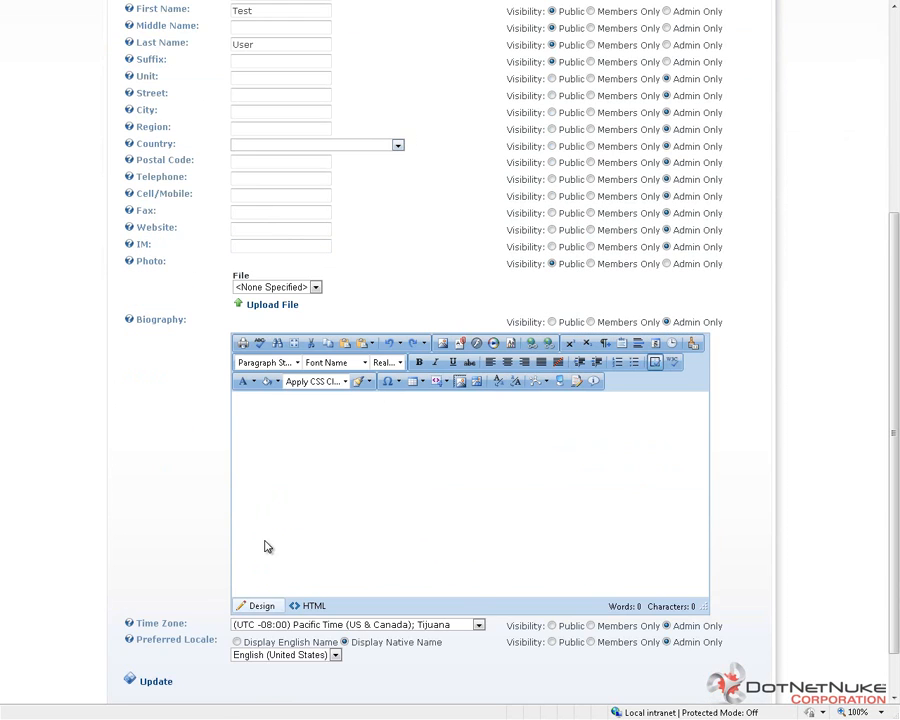
scroll(343, 458, "down", 1)
left_click(157, 622)
scroll(194, 486, "up", 7)
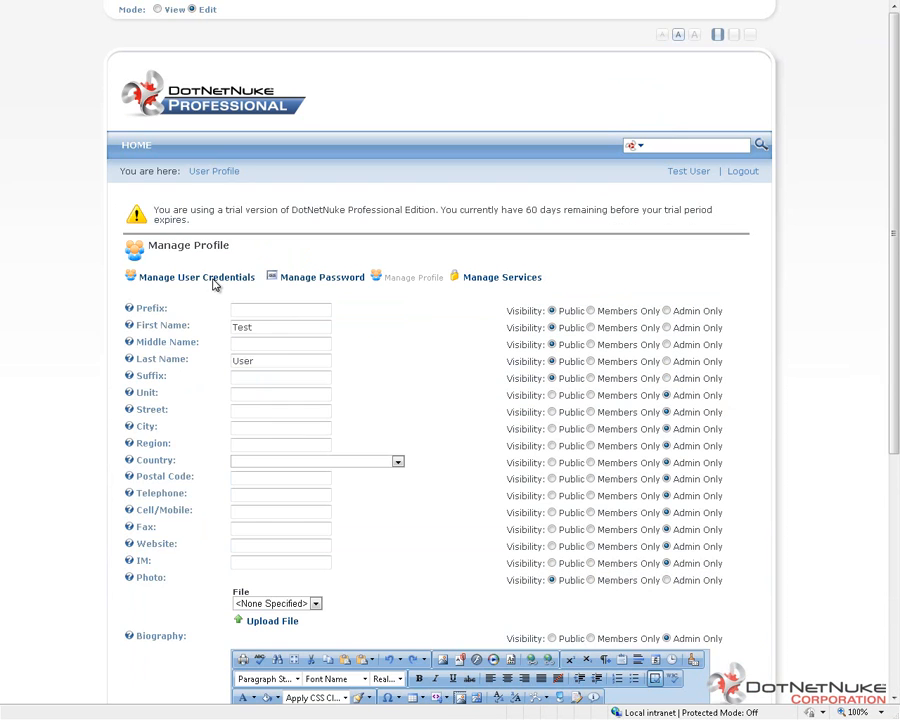
View the profile's Manage User Credentials, Manage Password and Manage Services pages.
left_click(213, 280)
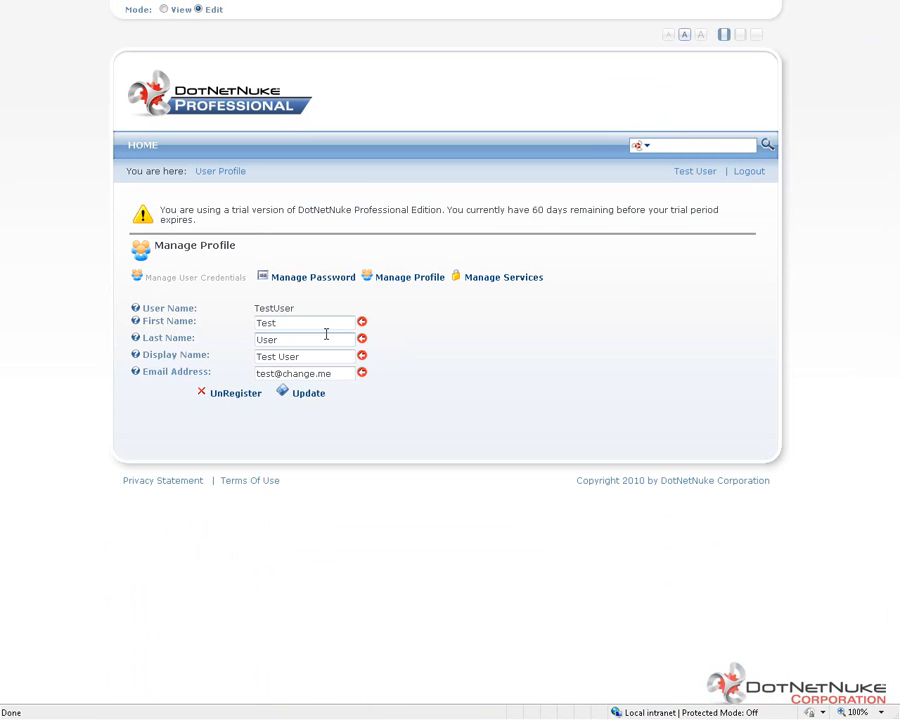
left_click_drag(297, 324, 237, 321)
left_click(302, 280)
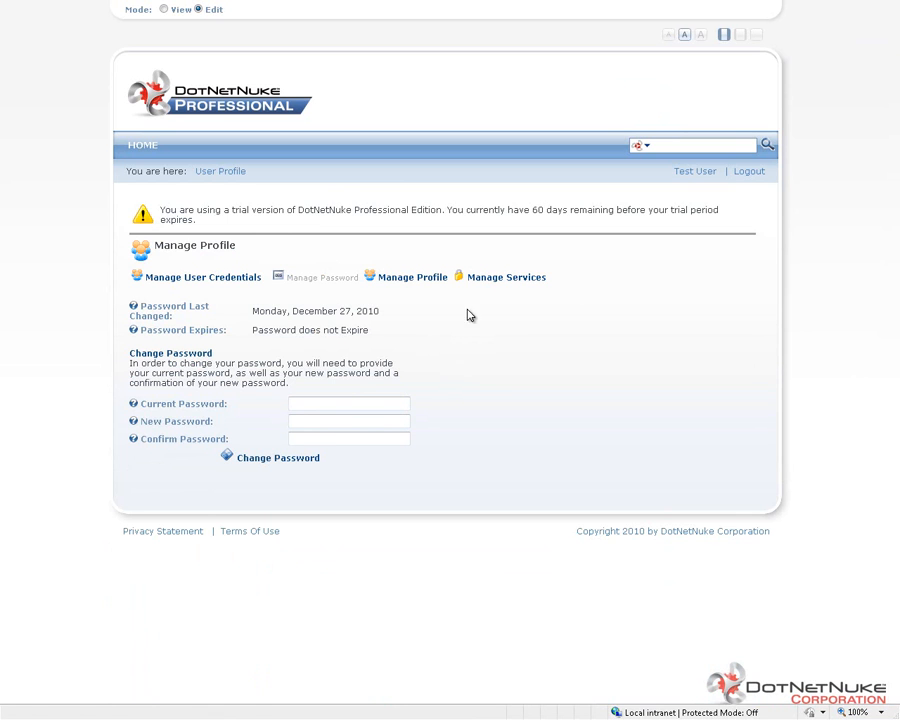
left_click(492, 281)
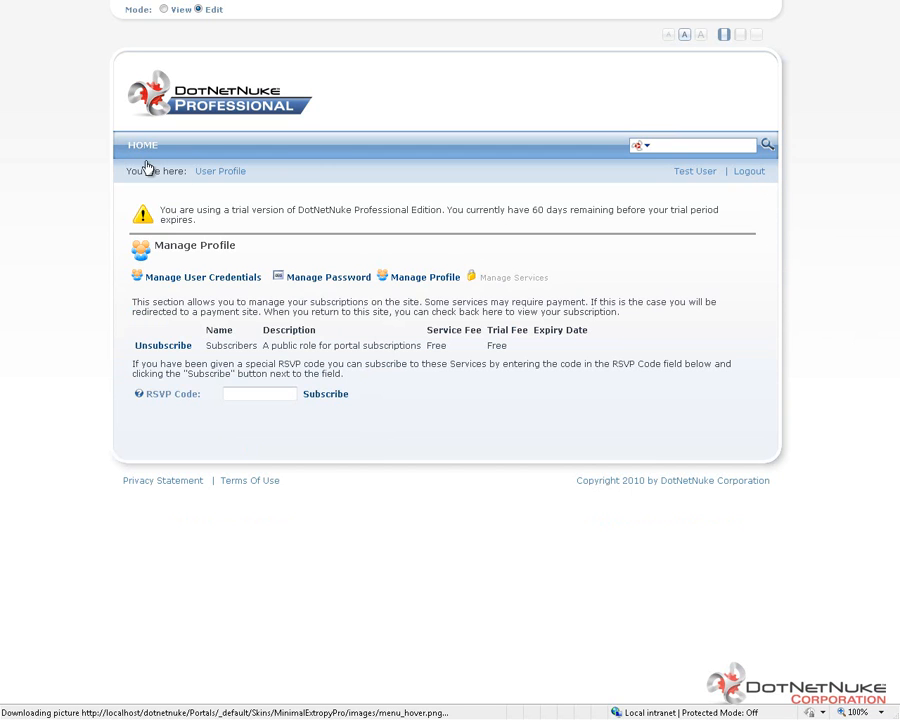
Log out of the test account and log in as admin with the account password.
left_click(748, 172)
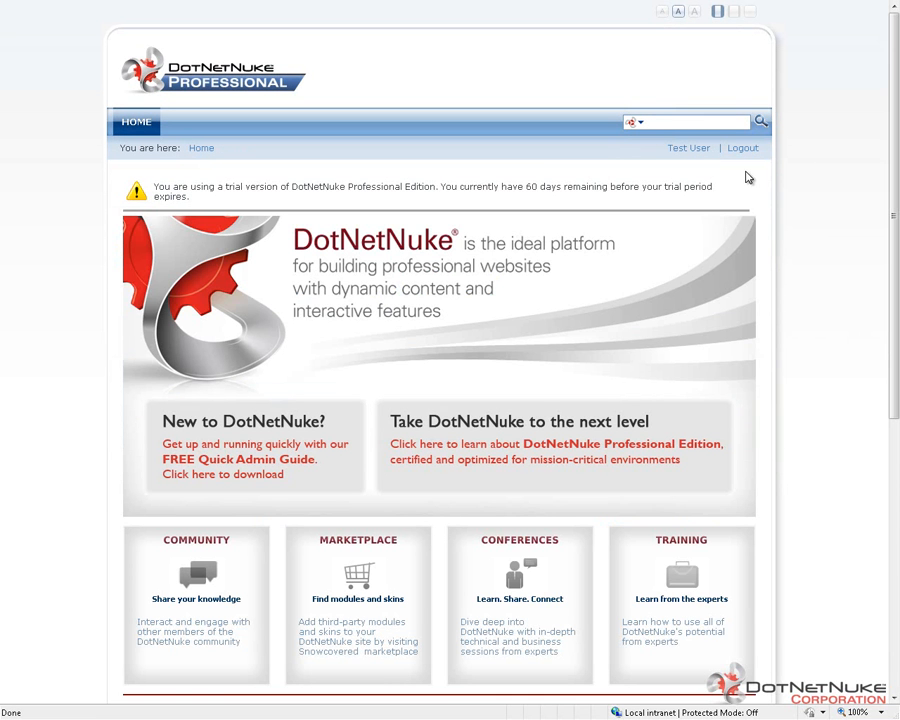
left_click(744, 150)
left_click(745, 150)
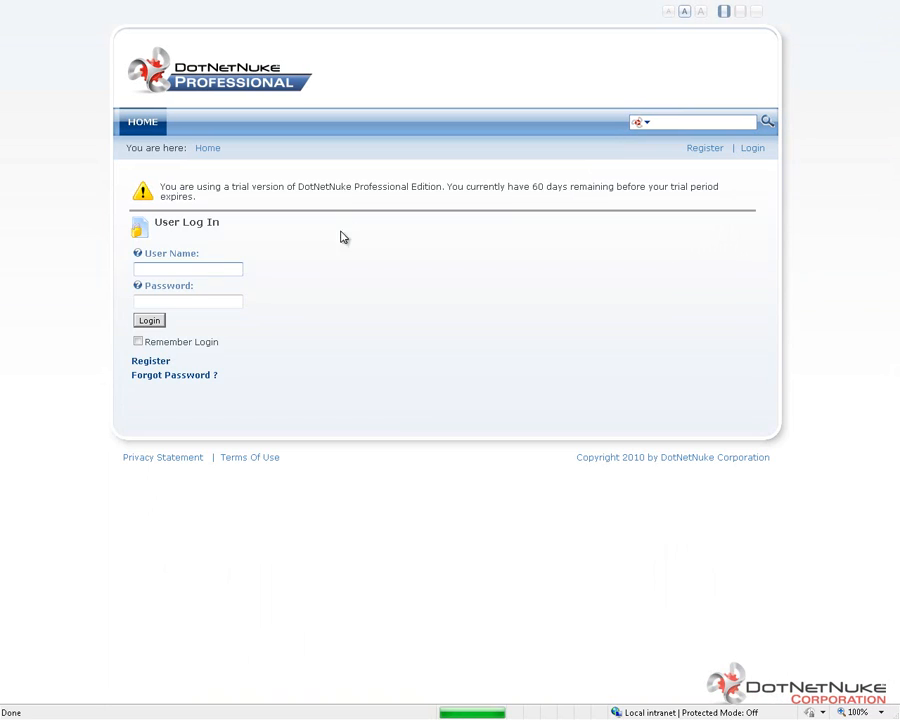
left_click(204, 271)
type("adm")
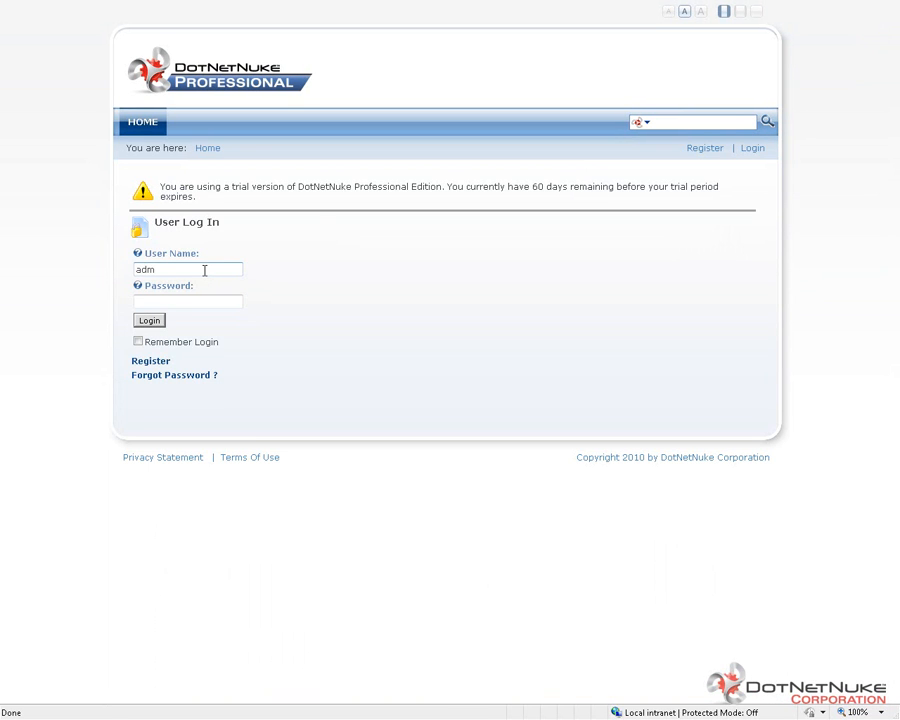
type("in")
key("Tab")
type("***********")
left_click(148, 320)
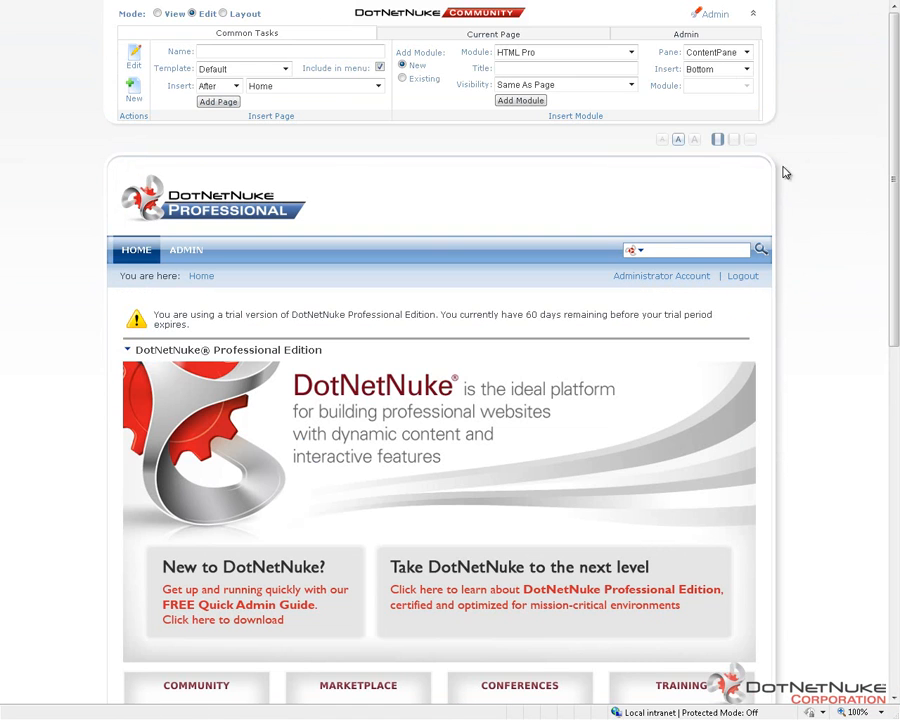
Open Site Settings, examine the User Registration options in the advanced security settings, and update the site settings.
left_click(685, 34)
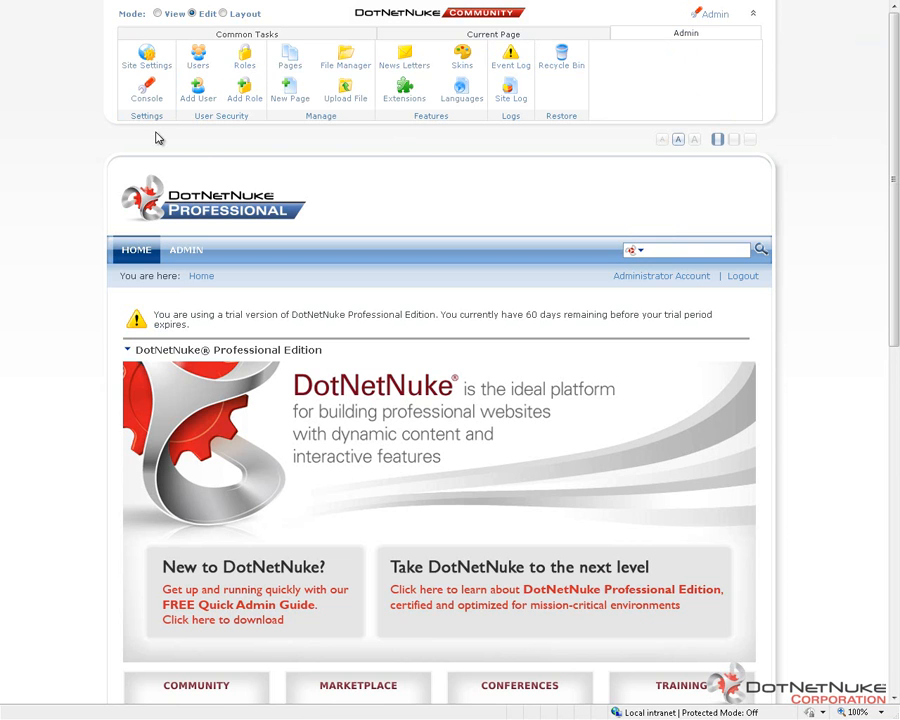
left_click(147, 60)
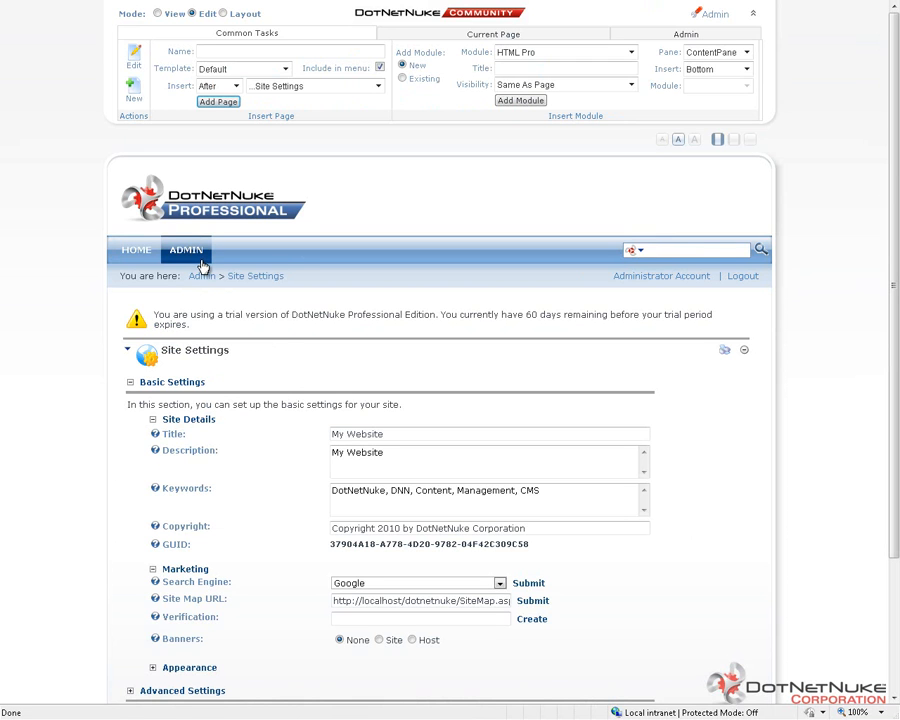
mouse_move(201, 260)
scroll(370, 296, "down", 1)
scroll(238, 450, "down", 1)
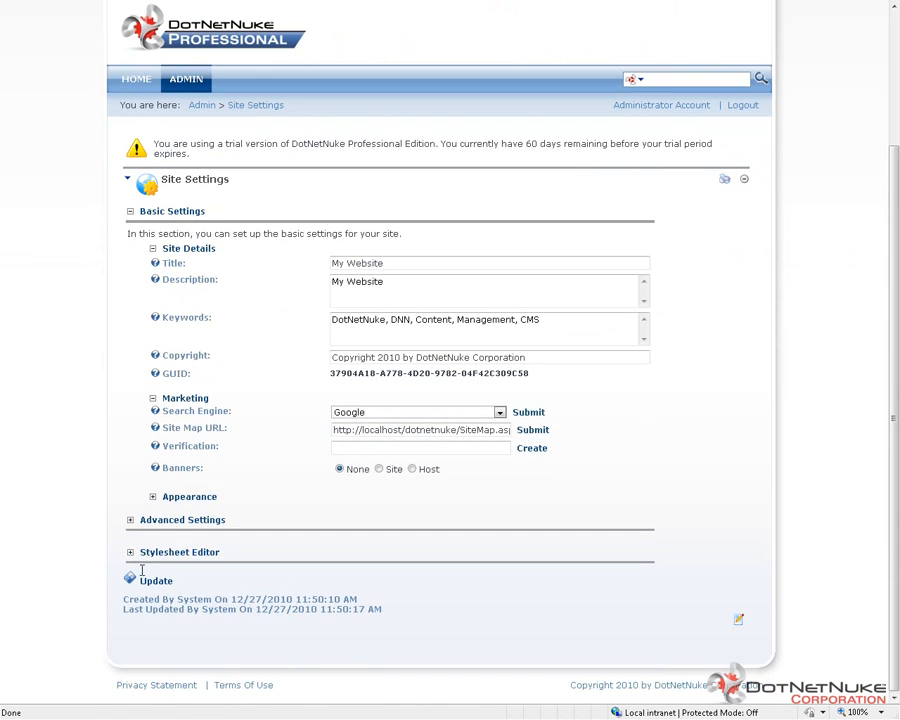
left_click(129, 519)
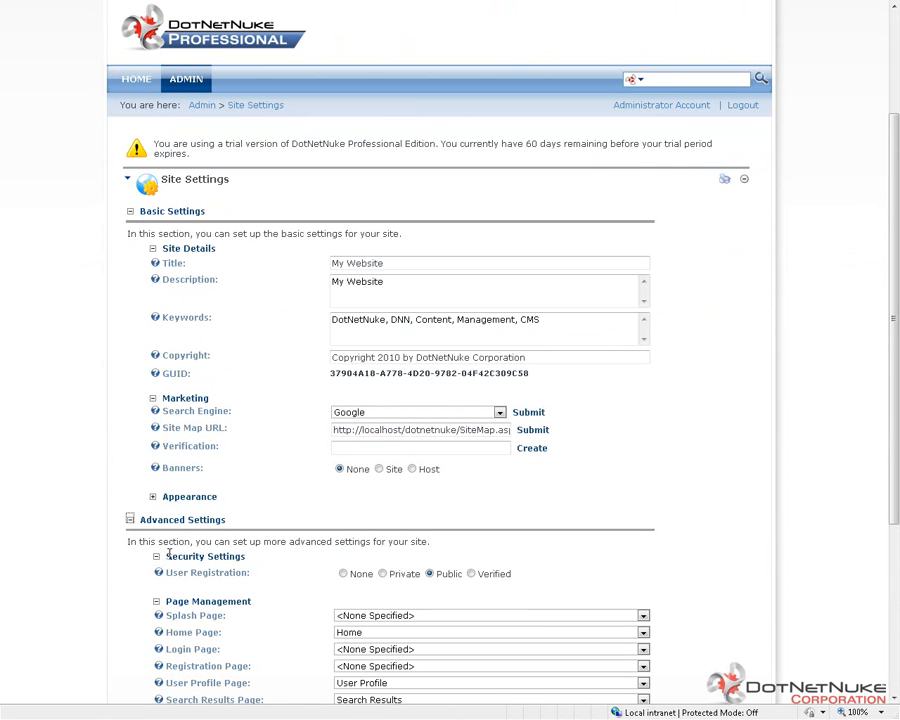
left_click_drag(252, 574, 170, 580)
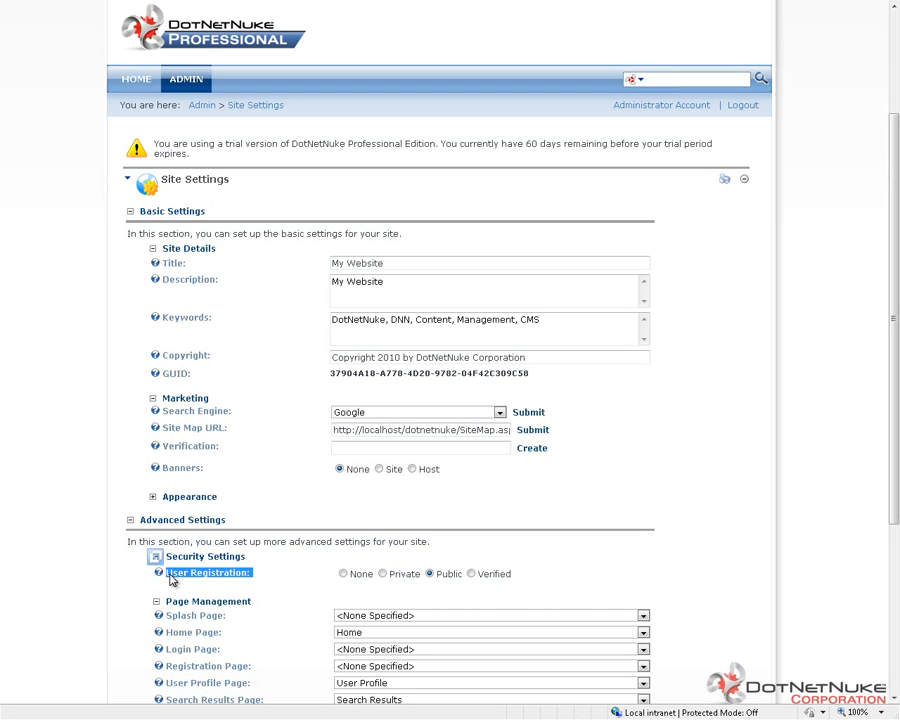
left_click(324, 562)
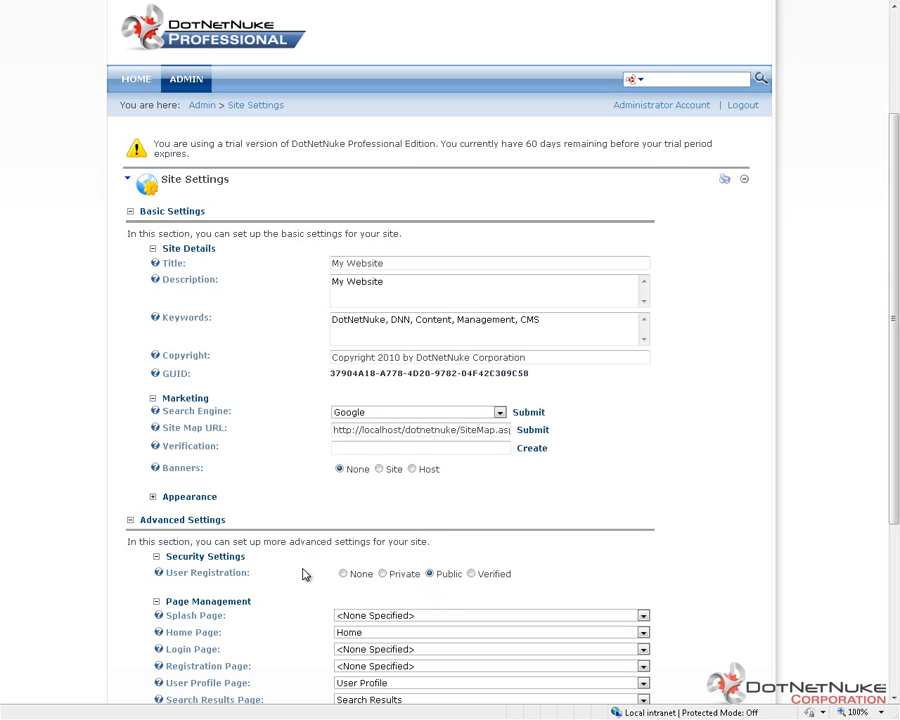
scroll(305, 574, "down", 5)
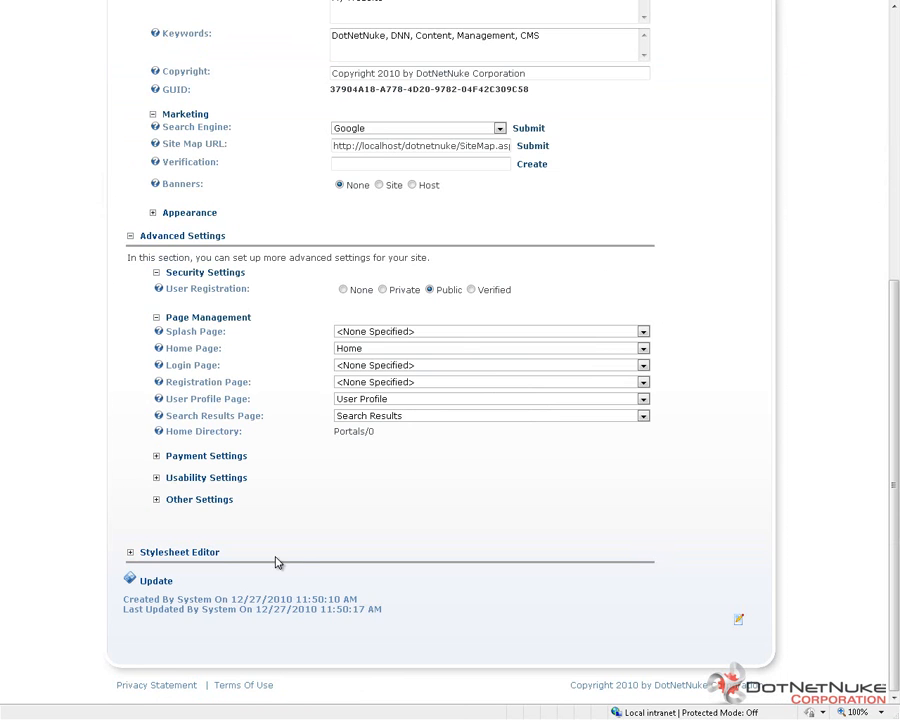
left_click(155, 581)
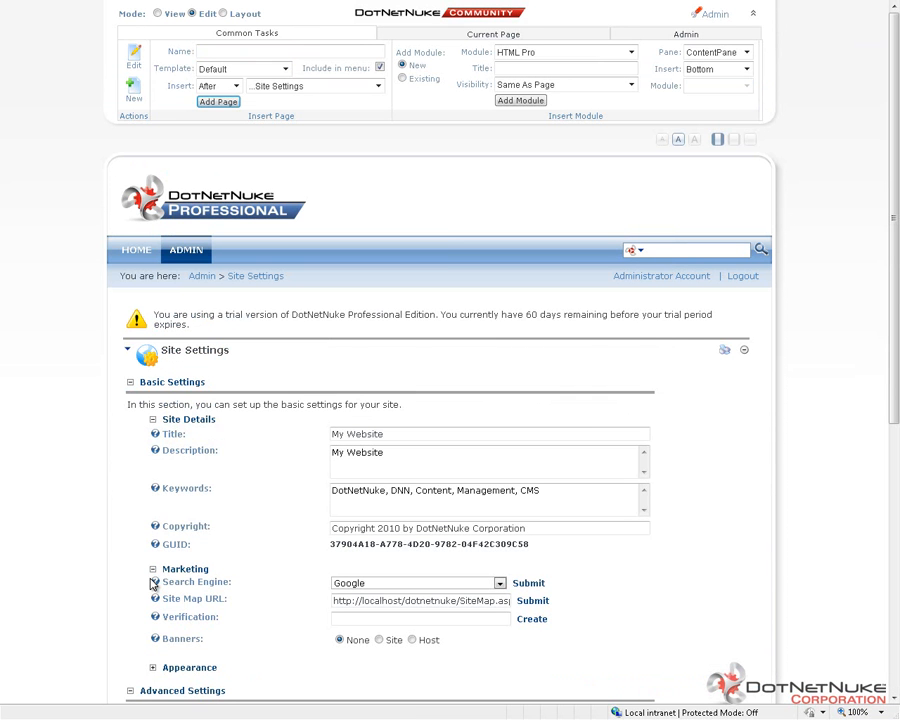
Open the User Accounts list, view the TestUser account's edit page, and return to the list.
left_click(697, 38)
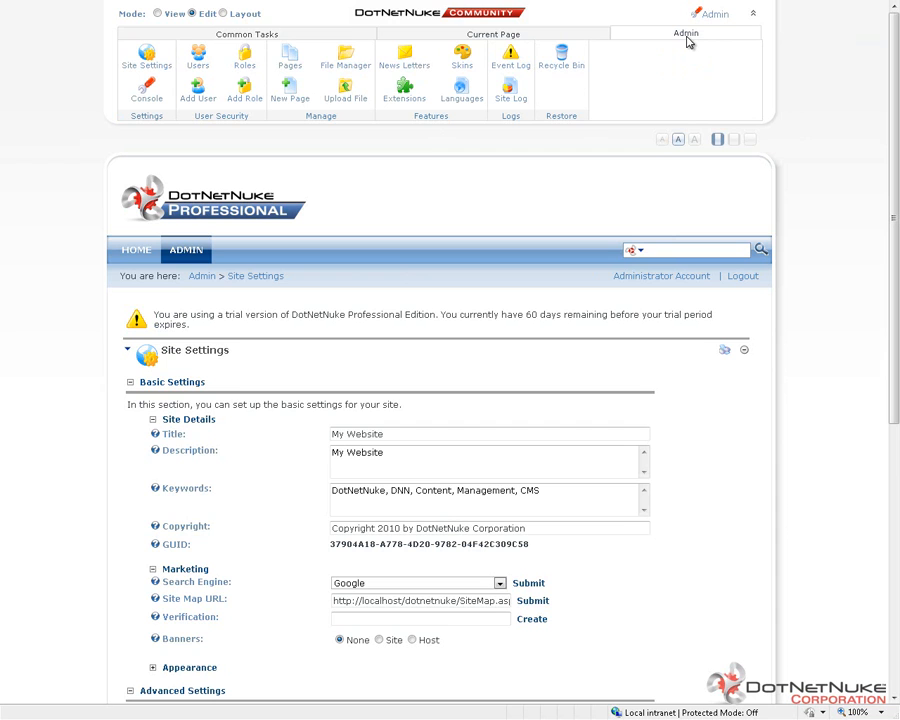
left_click(201, 57)
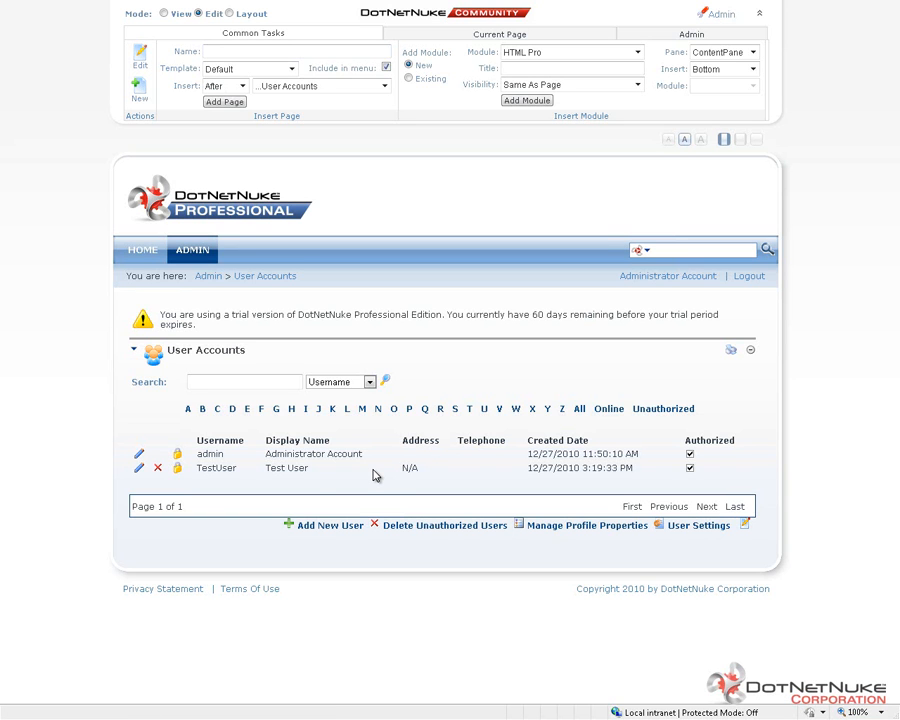
double_click(215, 455)
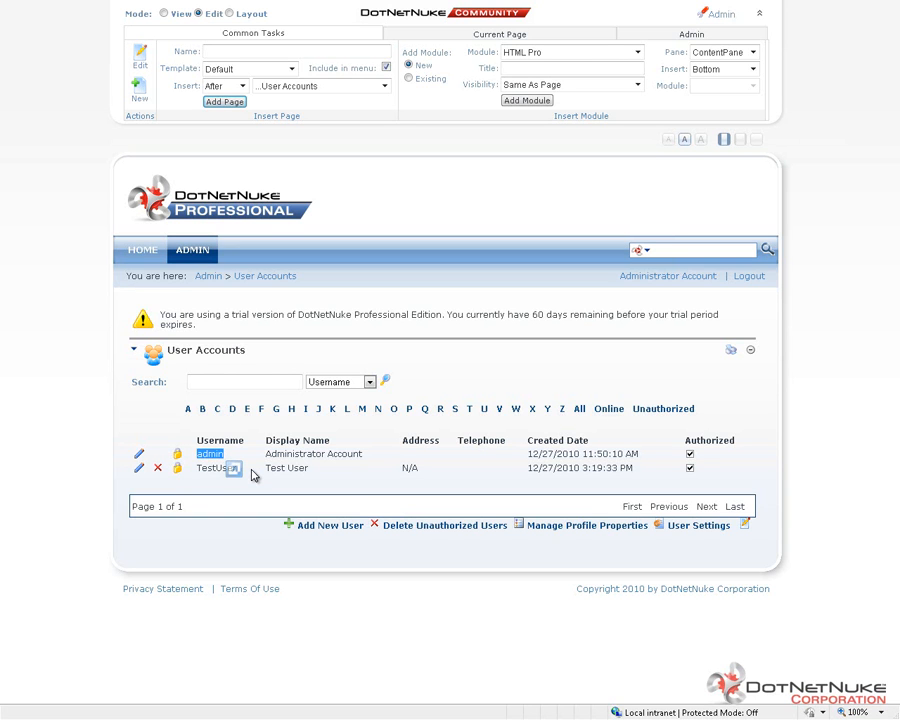
left_click(216, 470)
left_click(139, 467)
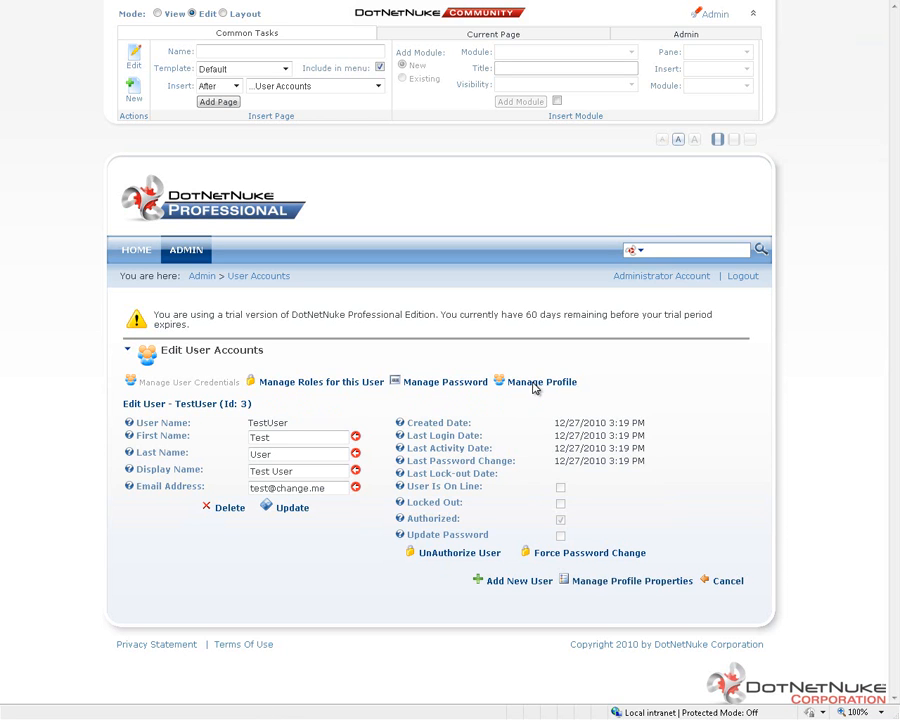
left_click(257, 278)
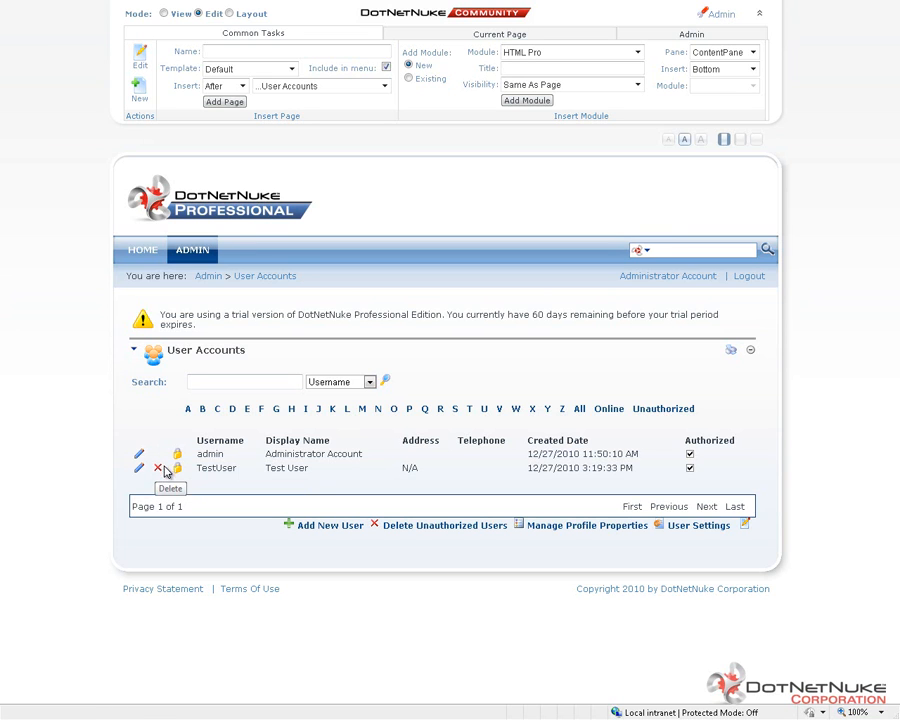
double_click(211, 453)
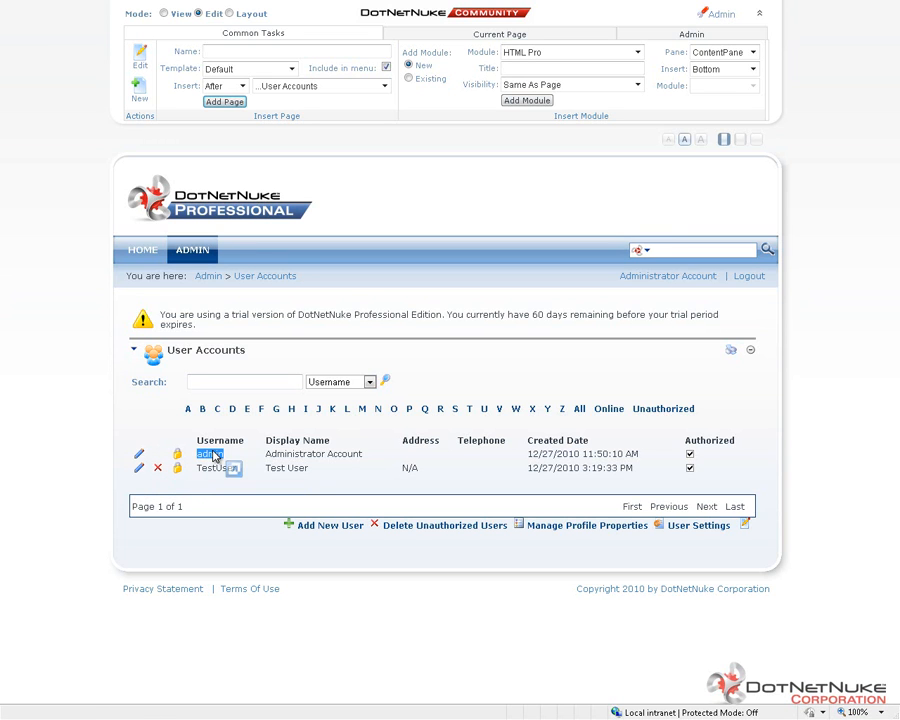
left_click(213, 456)
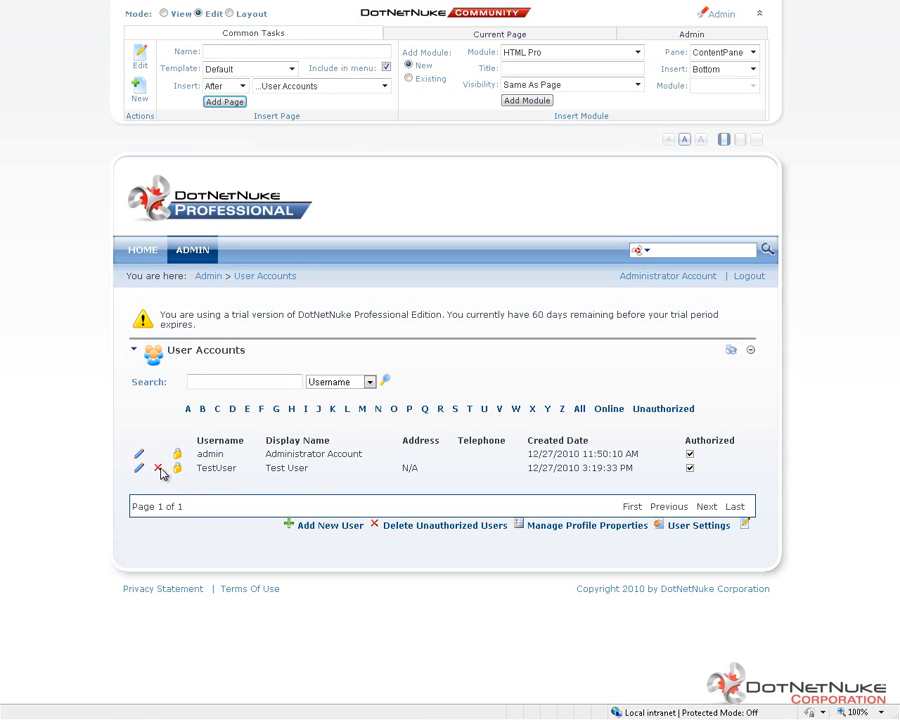
double_click(221, 468)
left_click(197, 480)
Open the Add New User form, enable Random Password, turn off Notify, and cancel the new user.
left_click(332, 528)
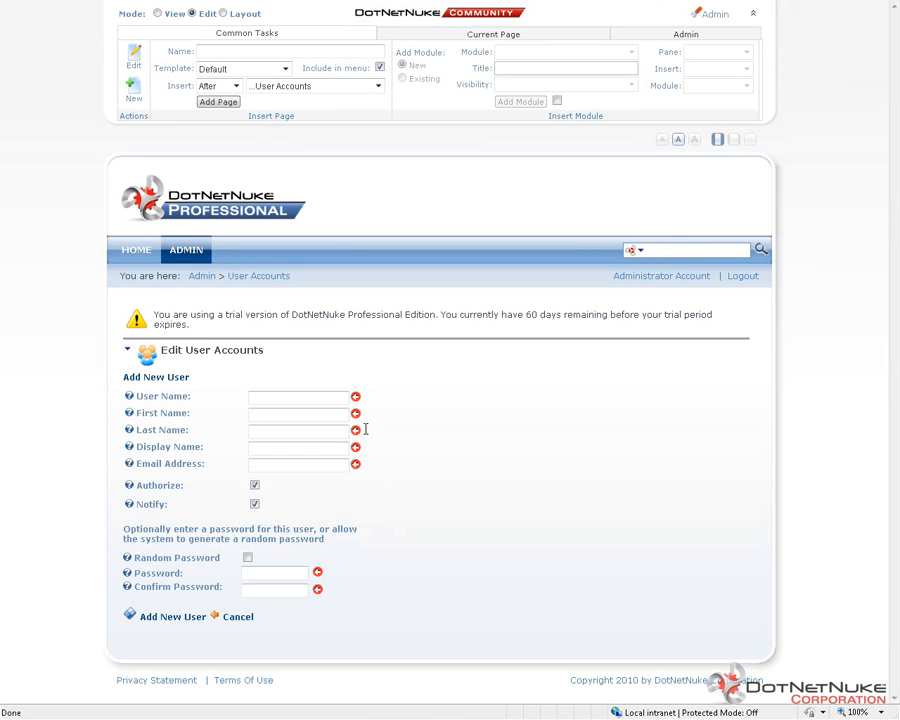
left_click(308, 401)
left_click(255, 486)
left_click(256, 573)
left_click(248, 557)
left_click(254, 504)
left_click(257, 504)
left_click(257, 505)
left_click(237, 619)
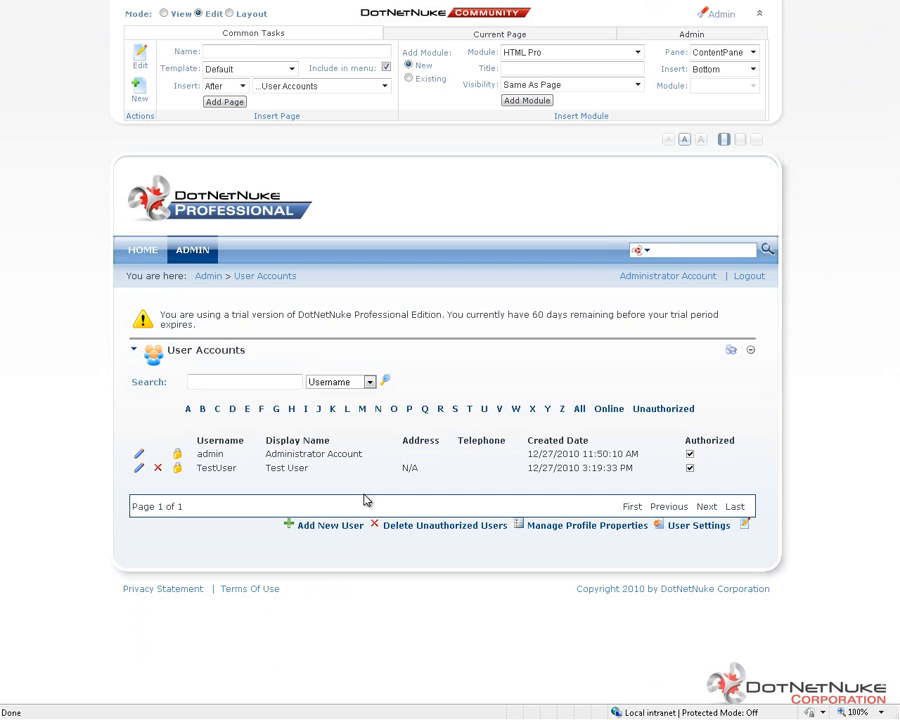
Open the profile properties management page from the User Accounts list.
left_click(580, 525)
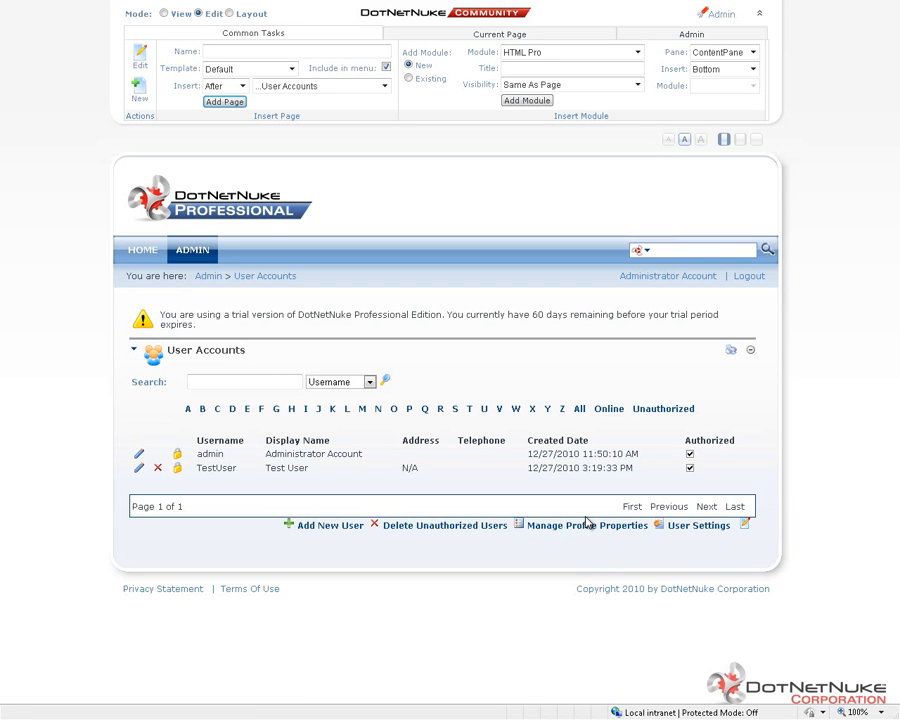